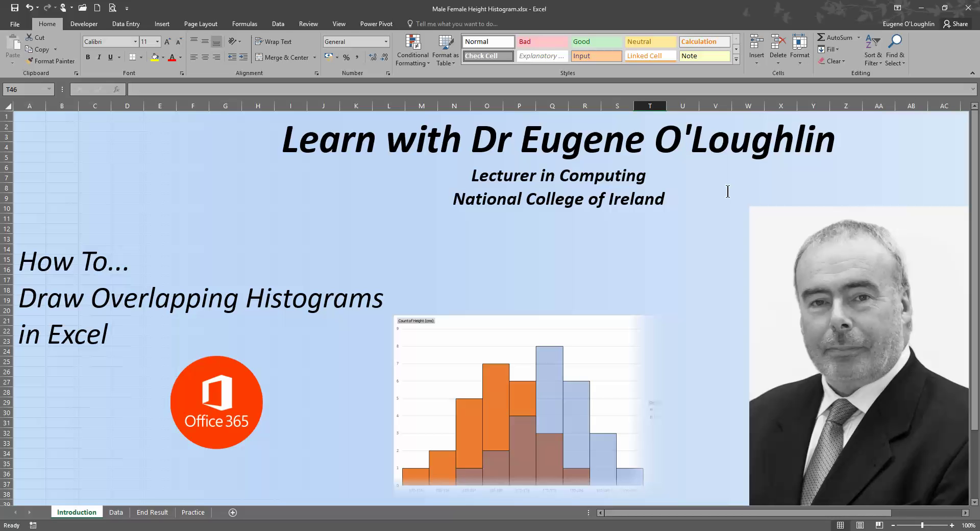
Step: Examine the finished histogram on the End Result sheet and the gender and height records on the Data sheet
{"action": "left_click", "coordinate": [152, 513]}
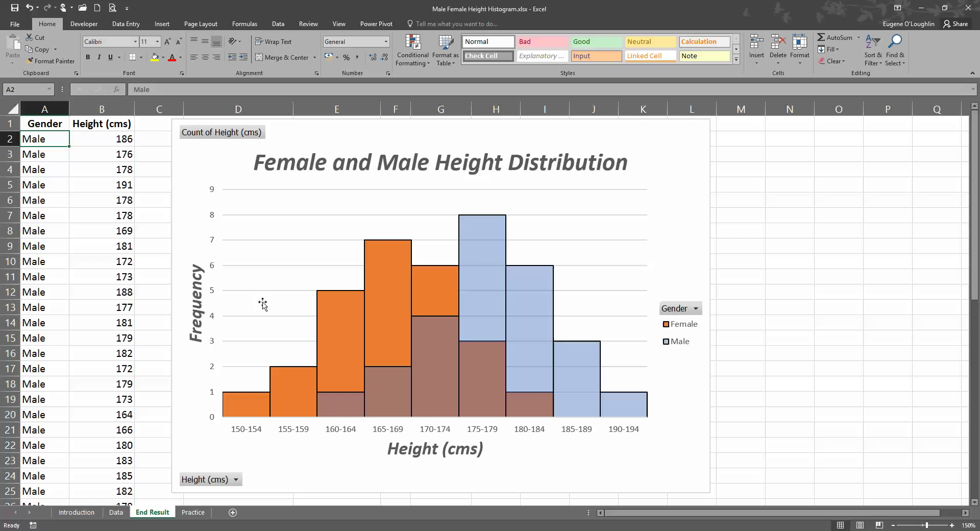
{"action": "mouse_move", "coordinate": [258, 412]}
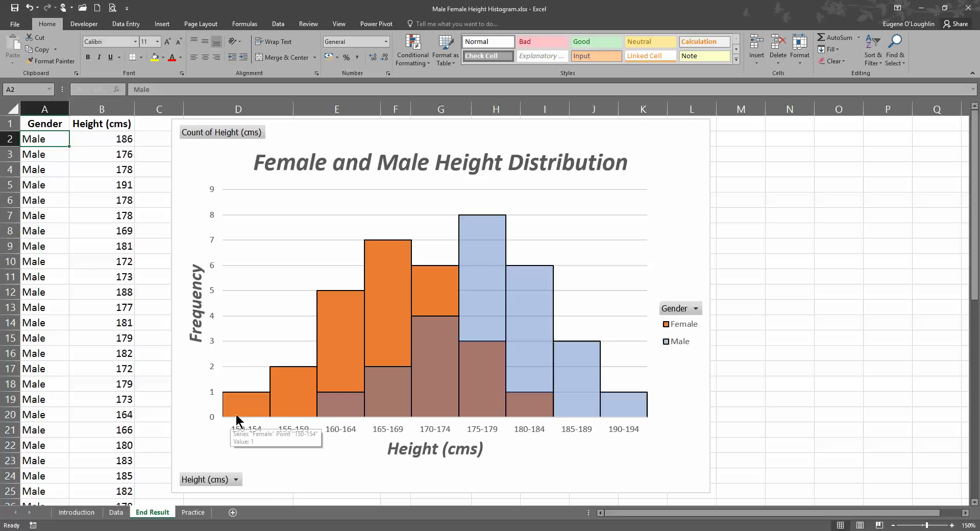
{"action": "mouse_move", "coordinate": [413, 350]}
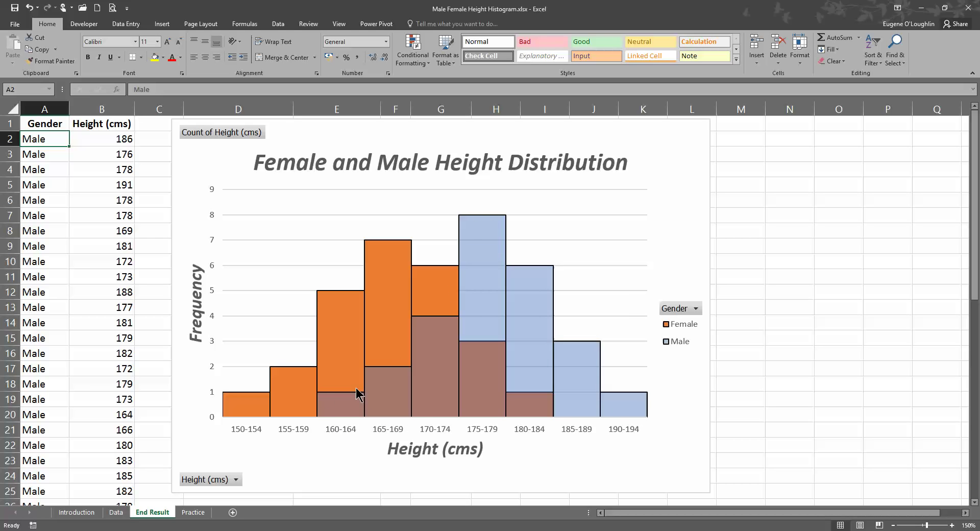
{"action": "mouse_move", "coordinate": [336, 406]}
{"action": "left_click", "coordinate": [117, 513]}
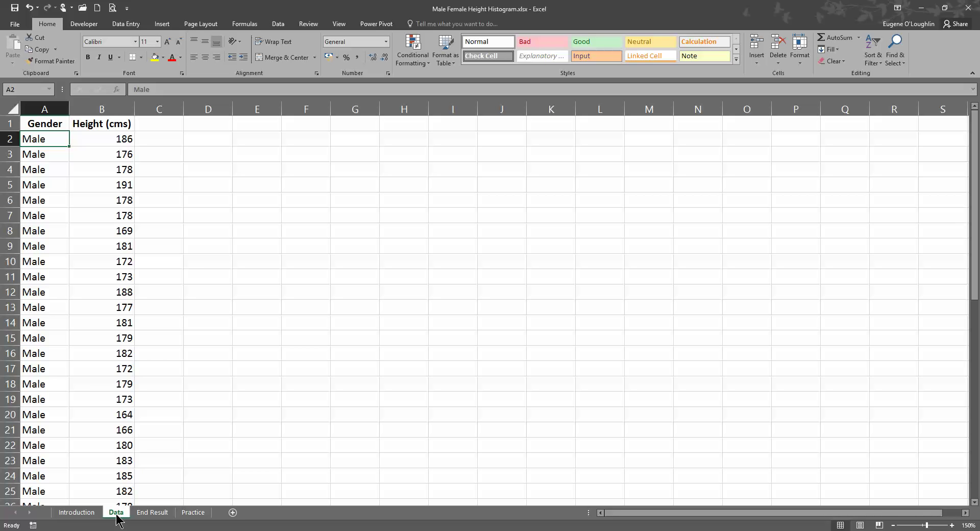
{"action": "scroll", "coordinate": [97, 424], "scroll_direction": "down", "scroll_amount": 8}
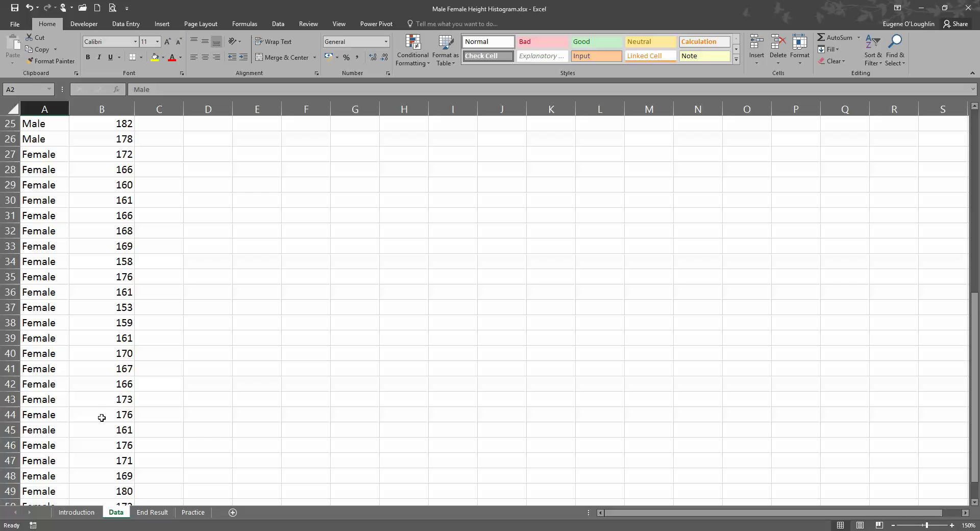
{"action": "scroll", "coordinate": [101, 416], "scroll_direction": "down", "scroll_amount": 4}
{"action": "scroll", "coordinate": [102, 416], "scroll_direction": "up", "scroll_amount": 12}
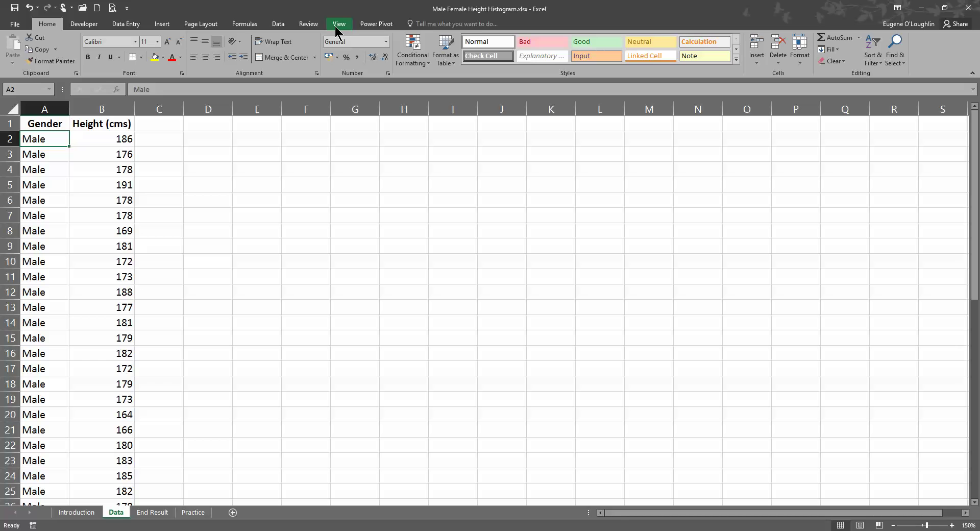
Step: Create a PivotTable from the range A1:B51 of the Data sheet, placed on the existing worksheet at cell D3
{"action": "left_click", "coordinate": [162, 26]}
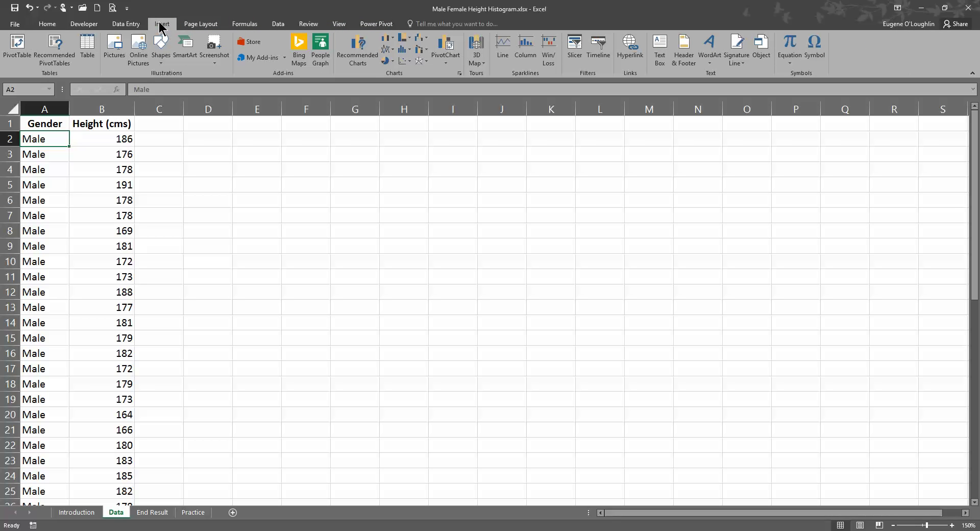
{"action": "left_click", "coordinate": [15, 51]}
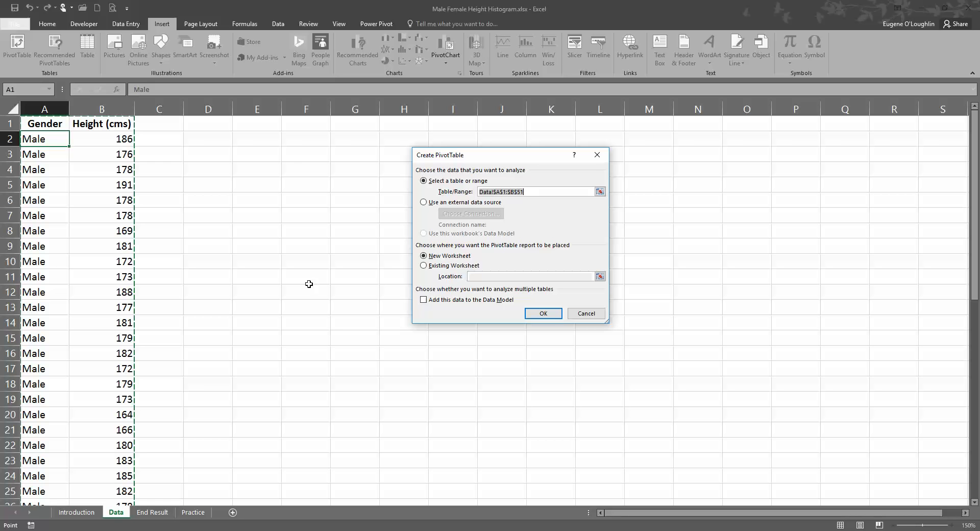
{"action": "left_click", "coordinate": [423, 266]}
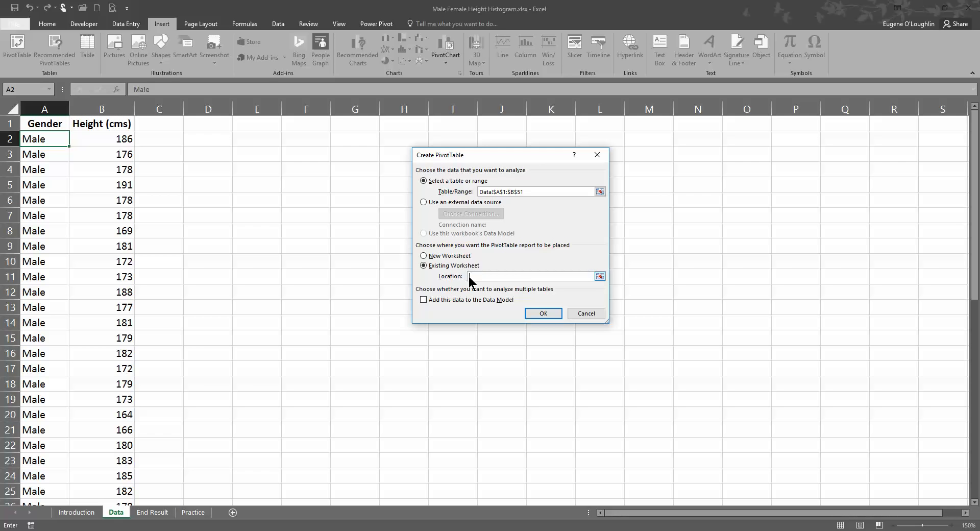
{"action": "left_click", "coordinate": [206, 152]}
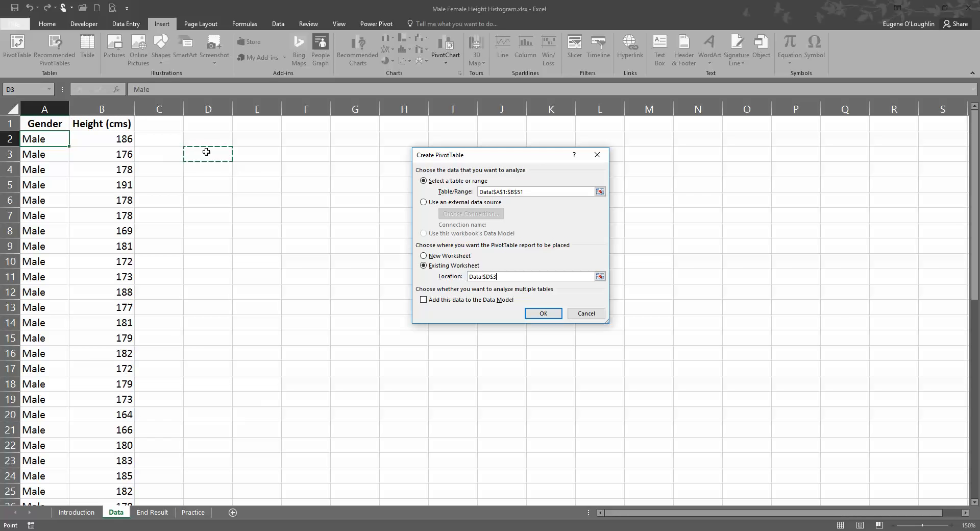
{"action": "left_click", "coordinate": [543, 314]}
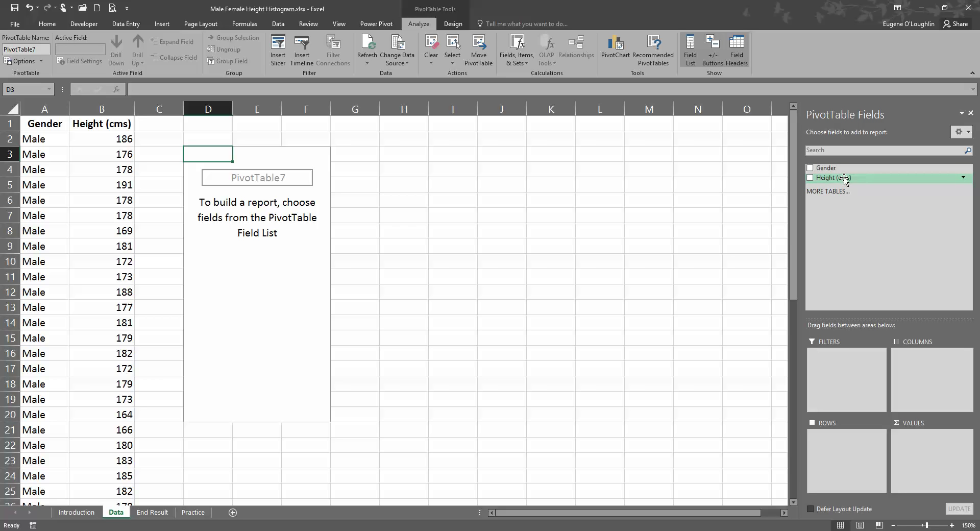
Step: Add Height (cms) to the pivot table's rows and values, summarizing the values by Count
{"action": "left_click_drag", "start_coordinate": [844, 179], "coordinate": [843, 462]}
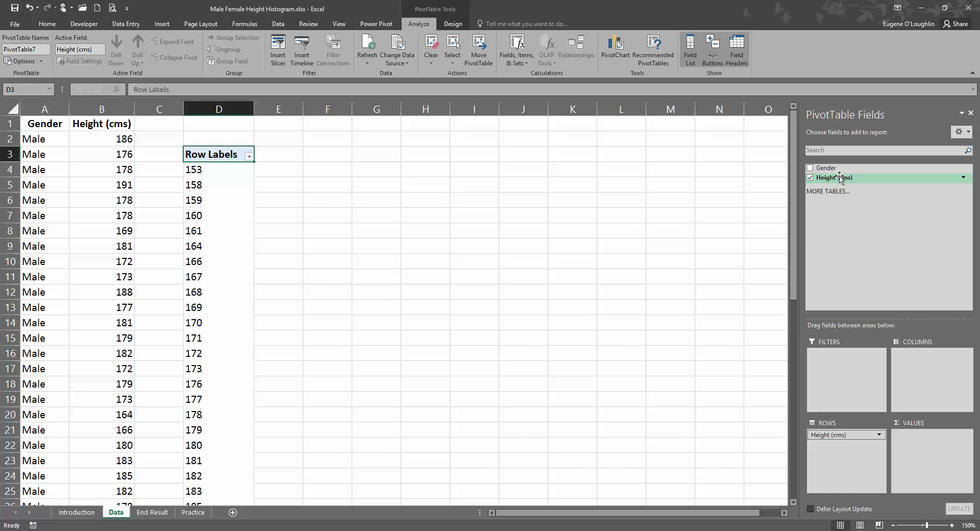
{"action": "left_click_drag", "start_coordinate": [840, 178], "coordinate": [936, 462]}
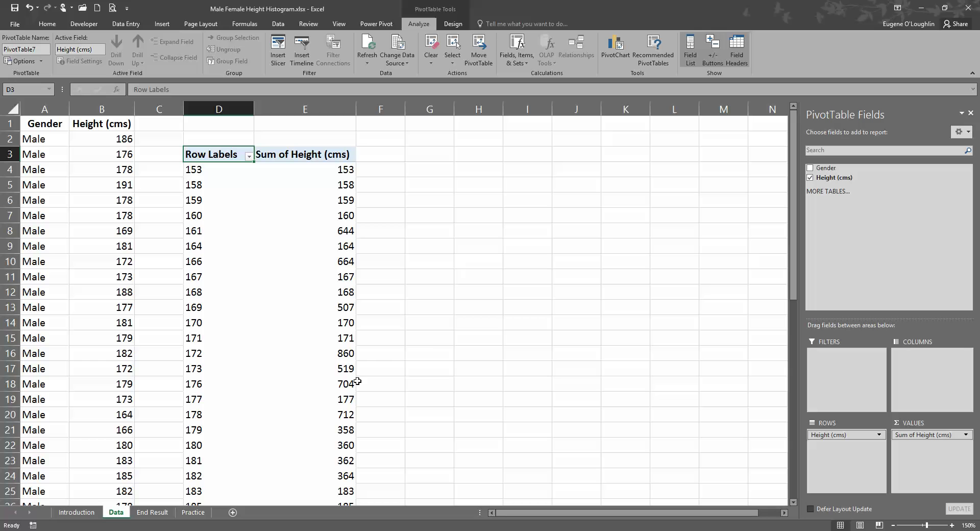
{"action": "left_click", "coordinate": [967, 436]}
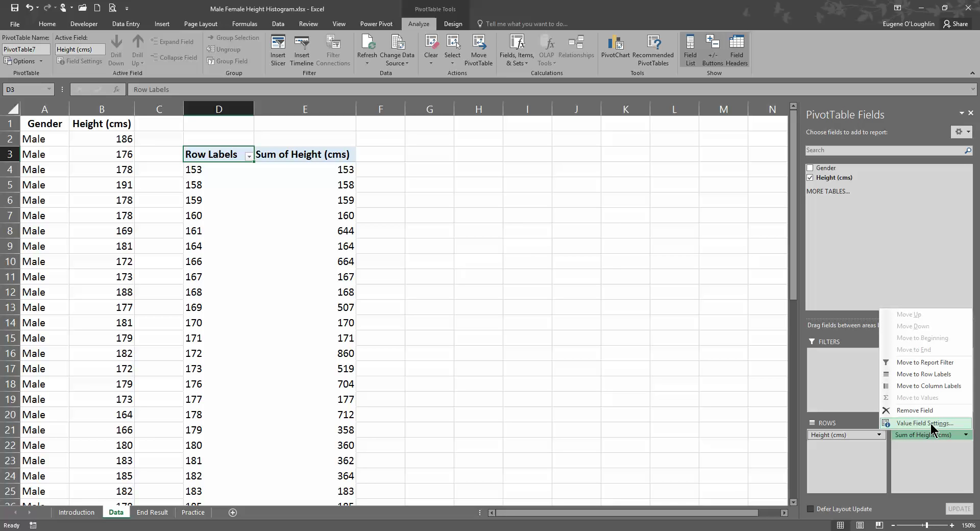
{"action": "left_click", "coordinate": [925, 423]}
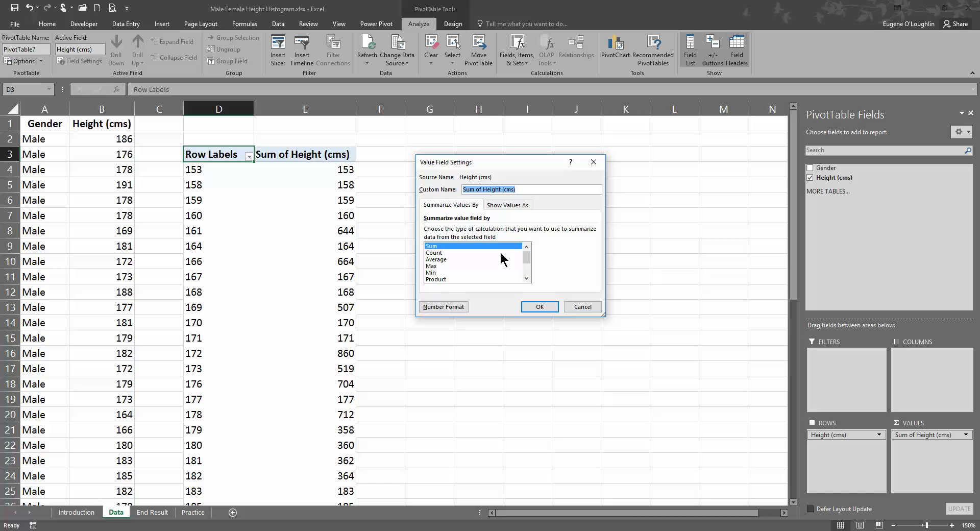
{"action": "left_click", "coordinate": [440, 253]}
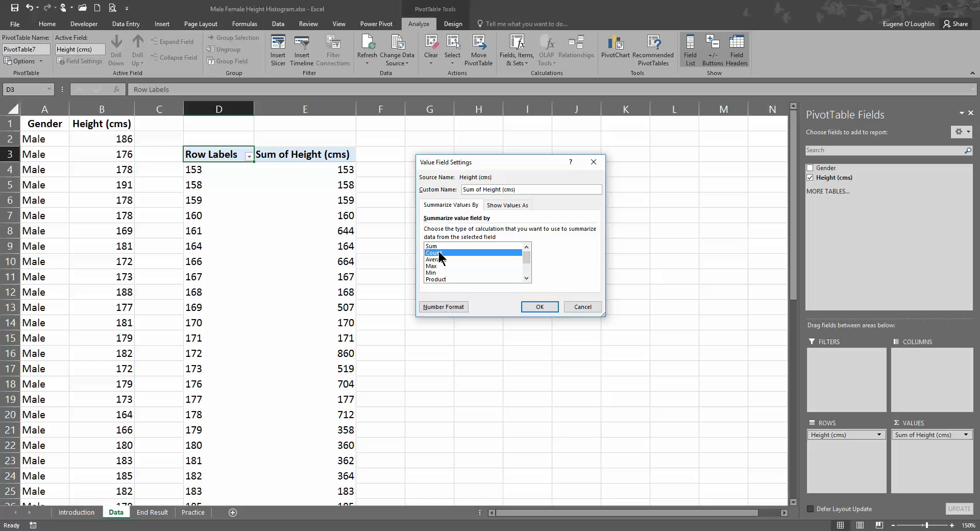
{"action": "left_click", "coordinate": [541, 308]}
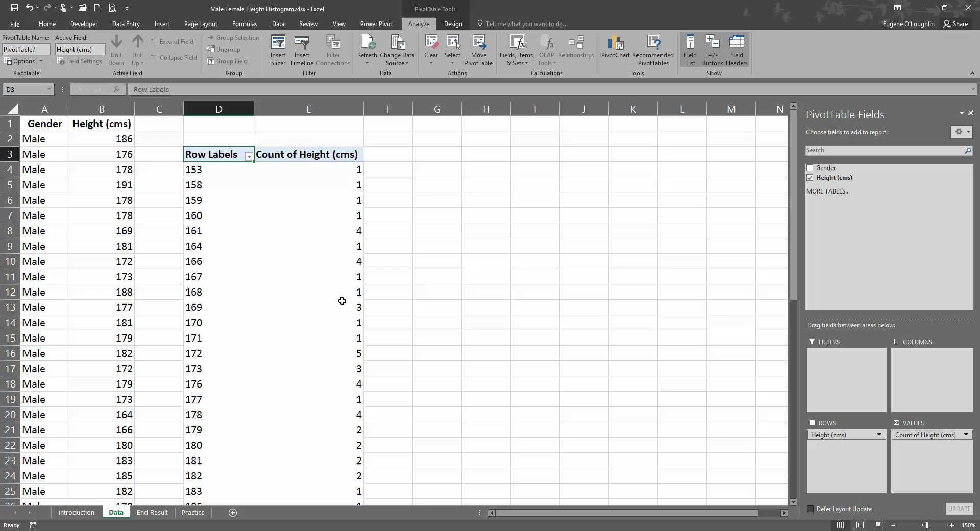
Step: Group the pivot table's height row labels from 150 to 200 in intervals of 5
{"action": "mouse_move", "coordinate": [342, 301]}
{"action": "left_click", "coordinate": [194, 167]}
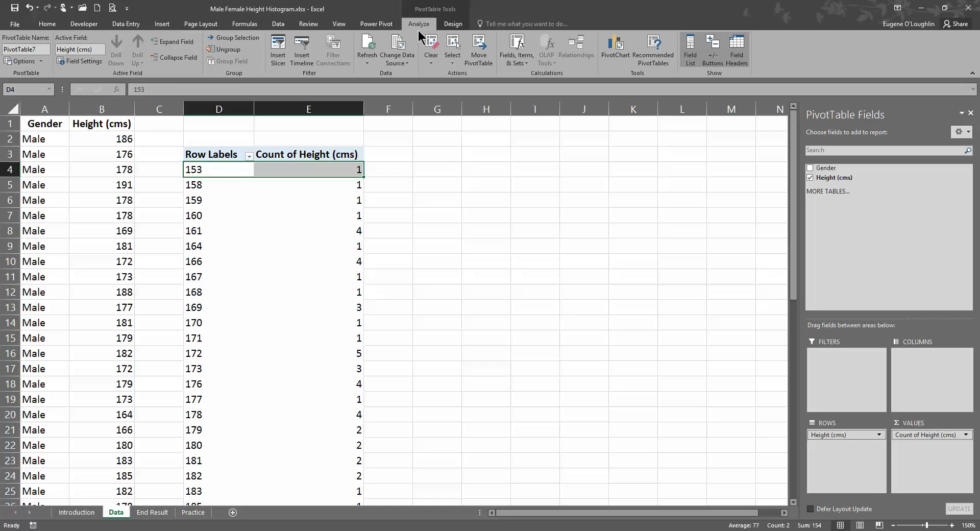
{"action": "left_click", "coordinate": [239, 38]}
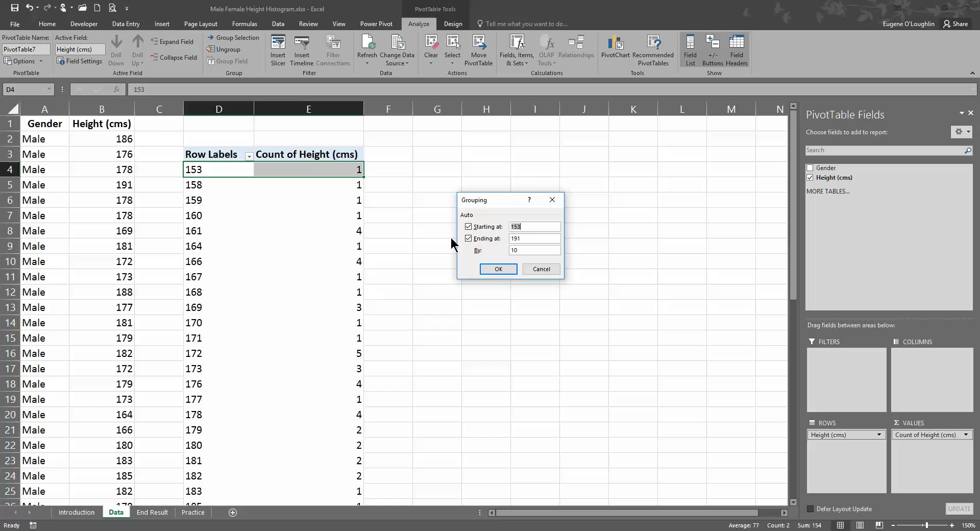
{"action": "left_click_drag", "start_coordinate": [498, 204], "coordinate": [448, 191]}
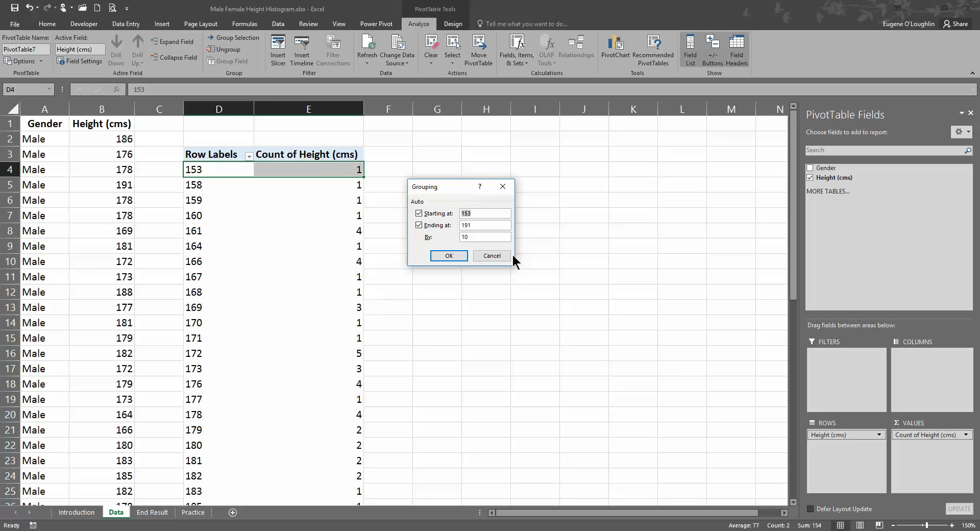
{"action": "type", "text": "150"}
{"action": "double_click", "coordinate": [469, 224]}
{"action": "type", "text": "200"}
{"action": "key", "text": "Tab"}
{"action": "left_click", "coordinate": [447, 258]}
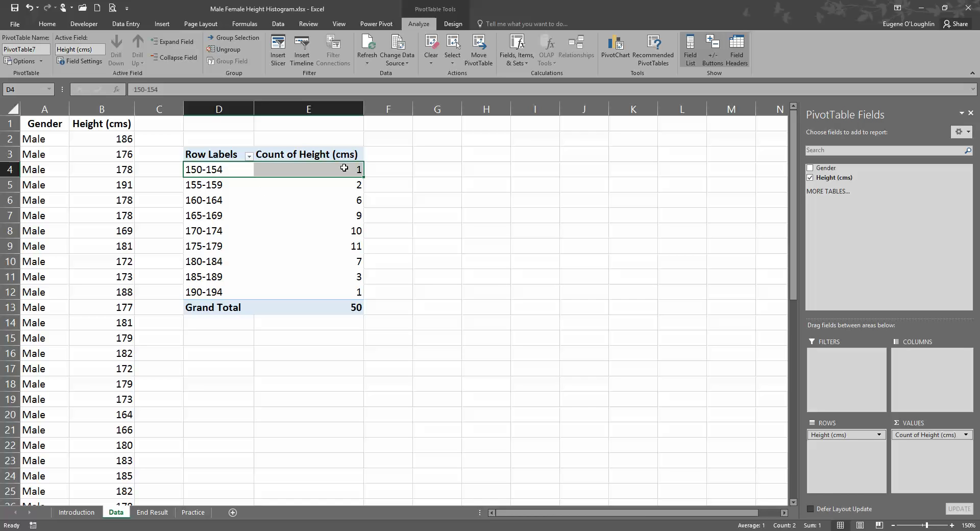
Step: Add Gender to the pivot table's columns to split the height counts into female and male
{"action": "left_click_drag", "start_coordinate": [341, 169], "coordinate": [340, 294]}
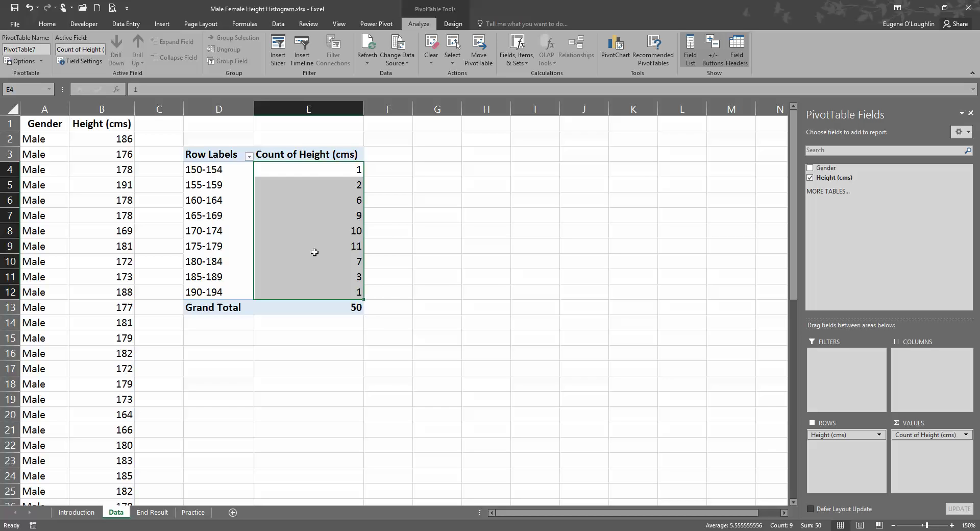
{"action": "left_click", "coordinate": [301, 220]}
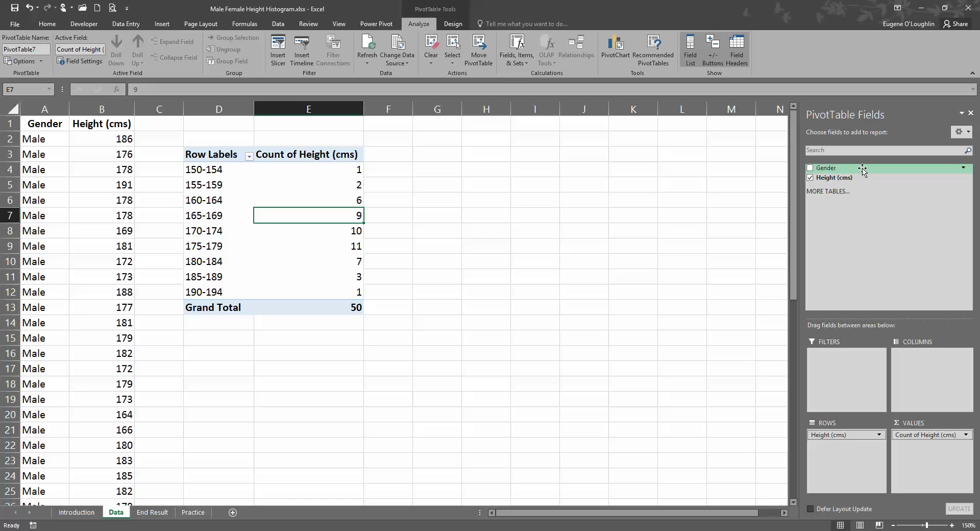
{"action": "left_click_drag", "start_coordinate": [862, 170], "coordinate": [917, 380]}
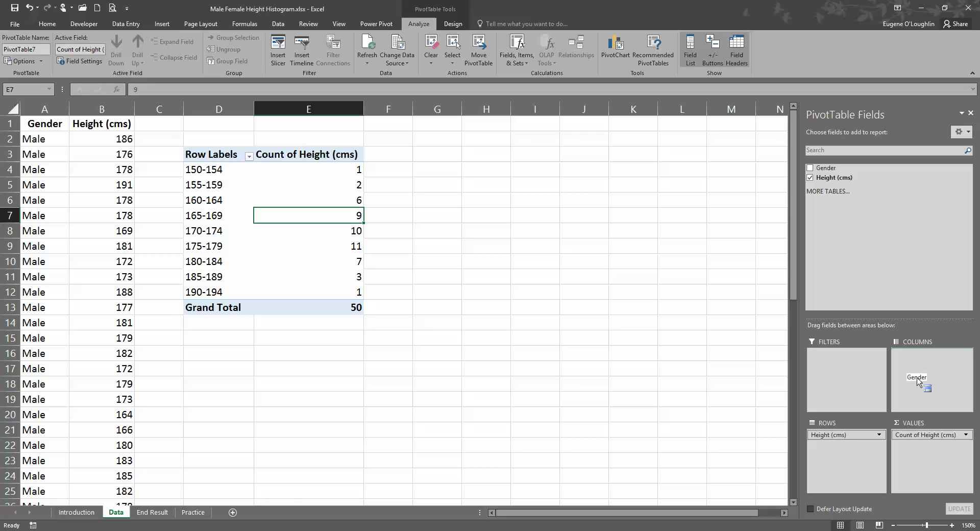
{"action": "left_click_drag", "start_coordinate": [917, 377], "coordinate": [917, 378]}
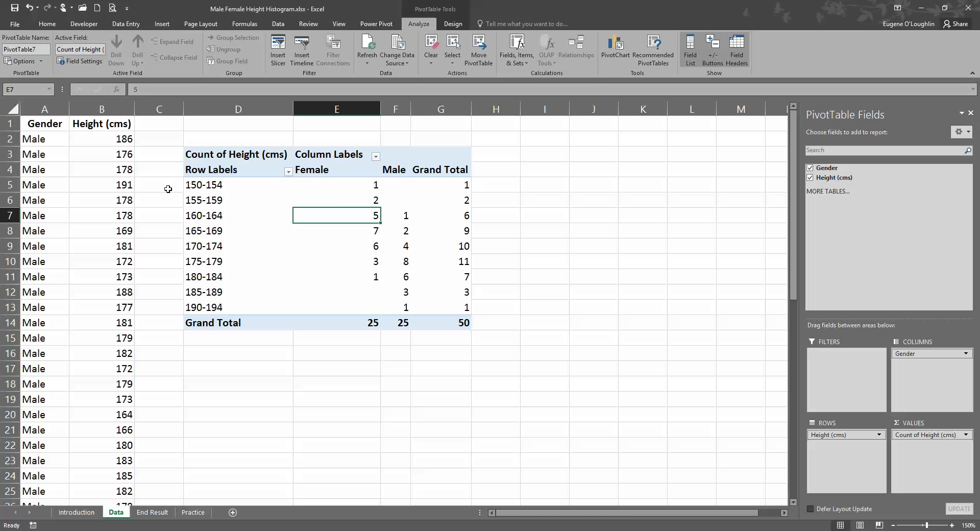
{"action": "left_click_drag", "start_coordinate": [375, 184], "coordinate": [375, 279]}
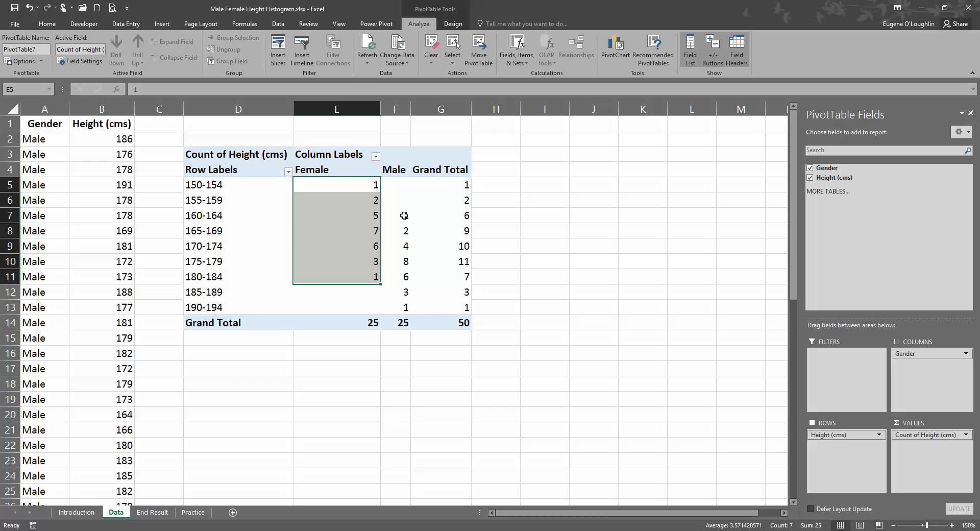
{"action": "left_click_drag", "start_coordinate": [401, 217], "coordinate": [407, 308]}
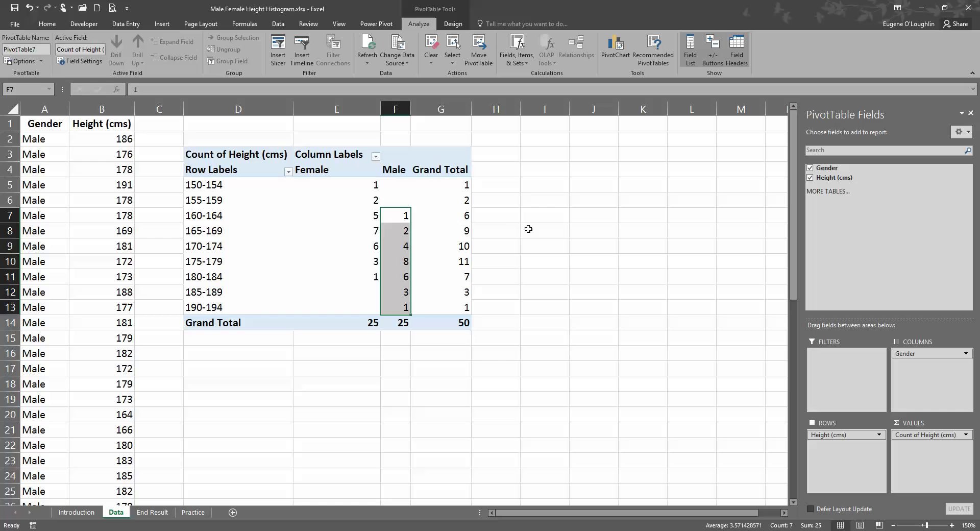
{"action": "left_click", "coordinate": [514, 235]}
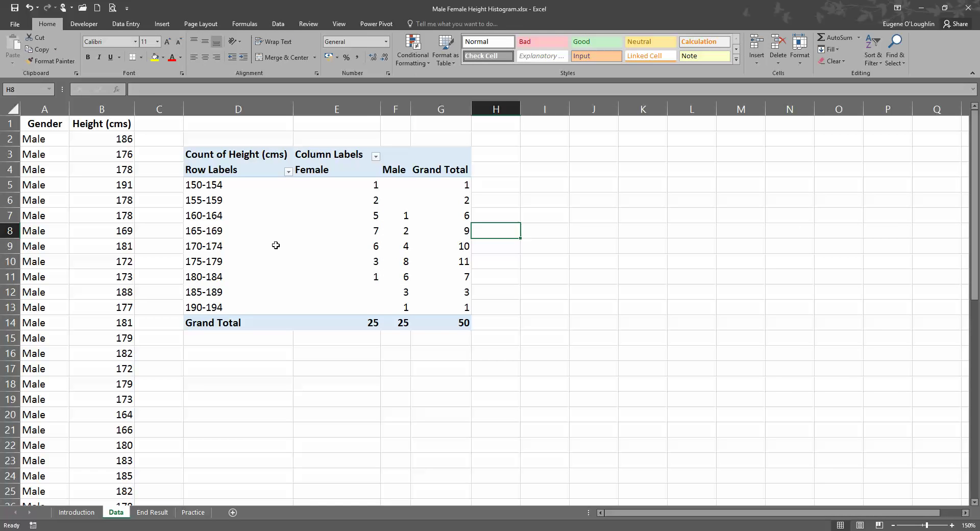
Step: Insert a Clustered Column PivotChart from the pivot table and enlarge it beside the source data to about 12.8 cm high by 21.6 cm wide
{"action": "left_click", "coordinate": [216, 218]}
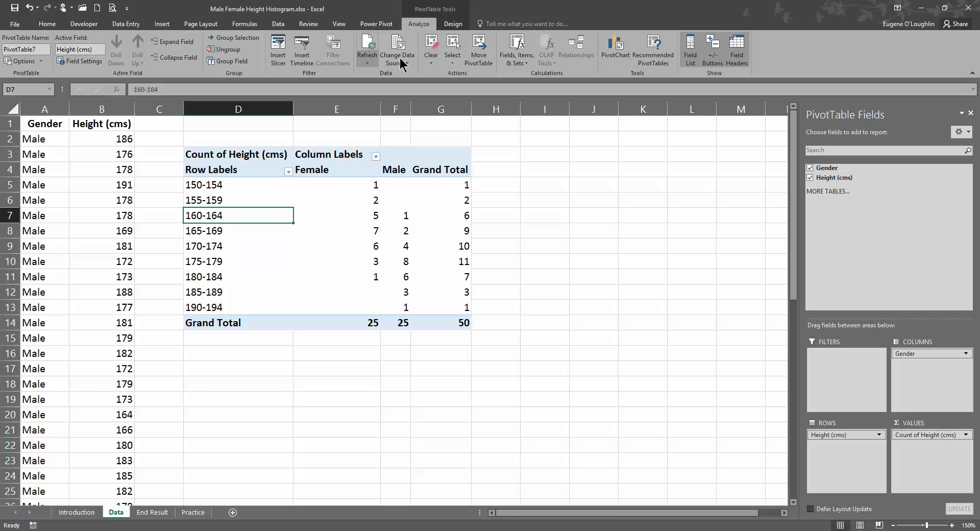
{"action": "left_click", "coordinate": [620, 51]}
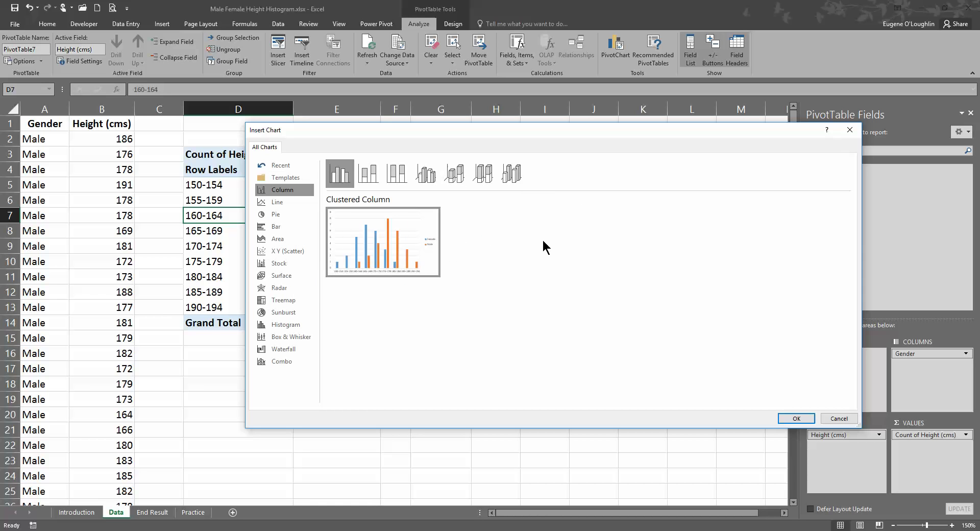
{"action": "left_click", "coordinate": [797, 419]}
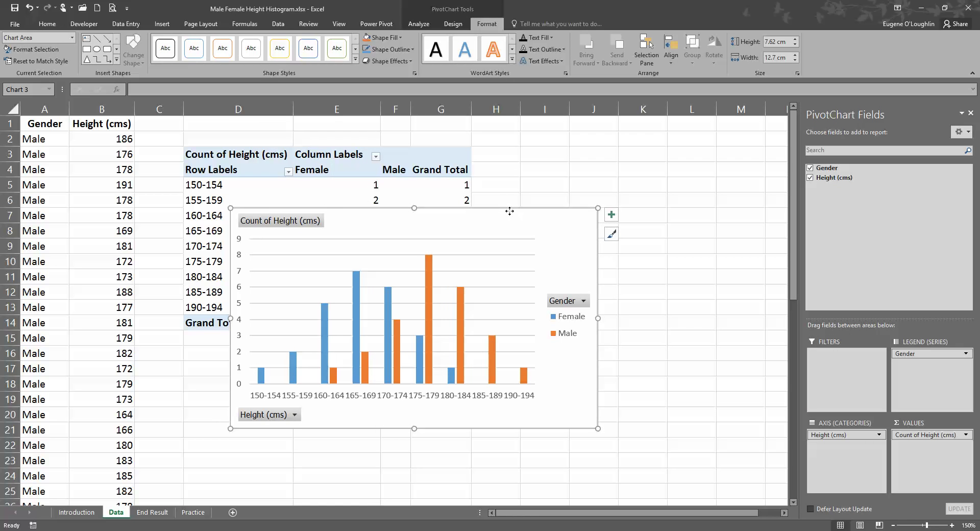
{"action": "left_click_drag", "start_coordinate": [509, 214], "coordinate": [426, 125]}
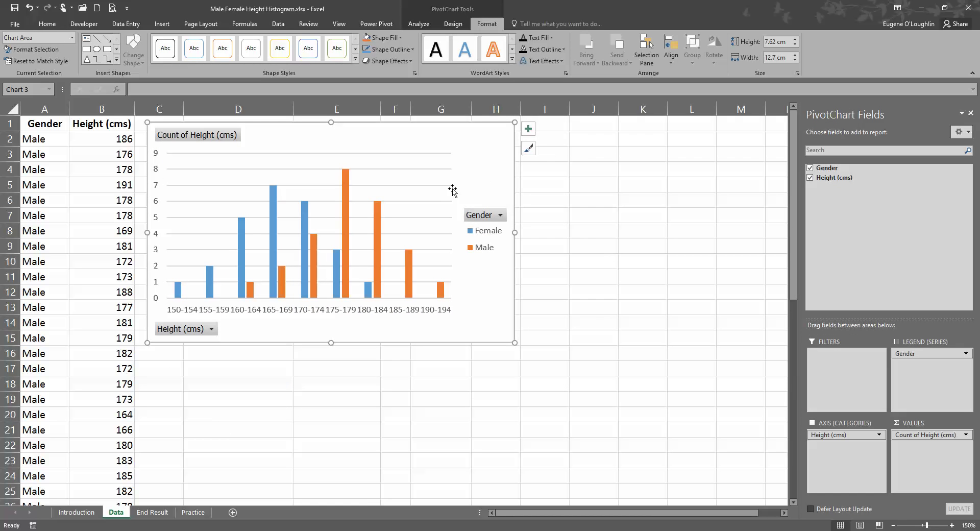
{"action": "left_click_drag", "start_coordinate": [513, 342], "coordinate": [773, 493]}
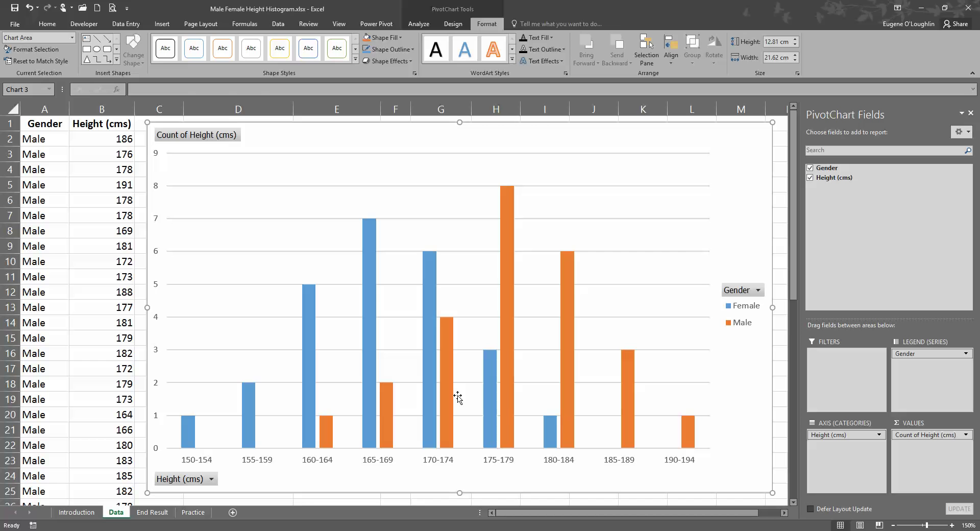
Step: Format the Male data series with a gap width of 0% and a series overlap of 100%
{"action": "left_click", "coordinate": [571, 307]}
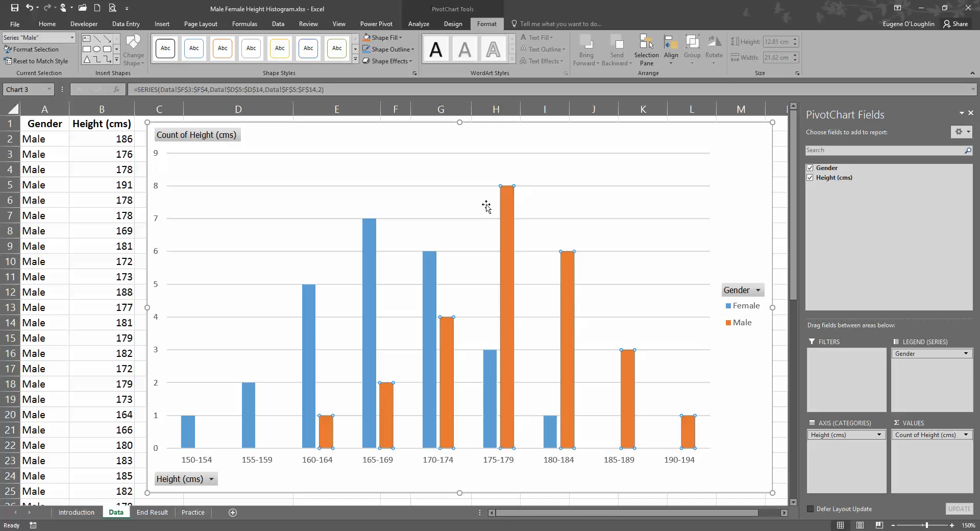
{"action": "right_click", "coordinate": [568, 295]}
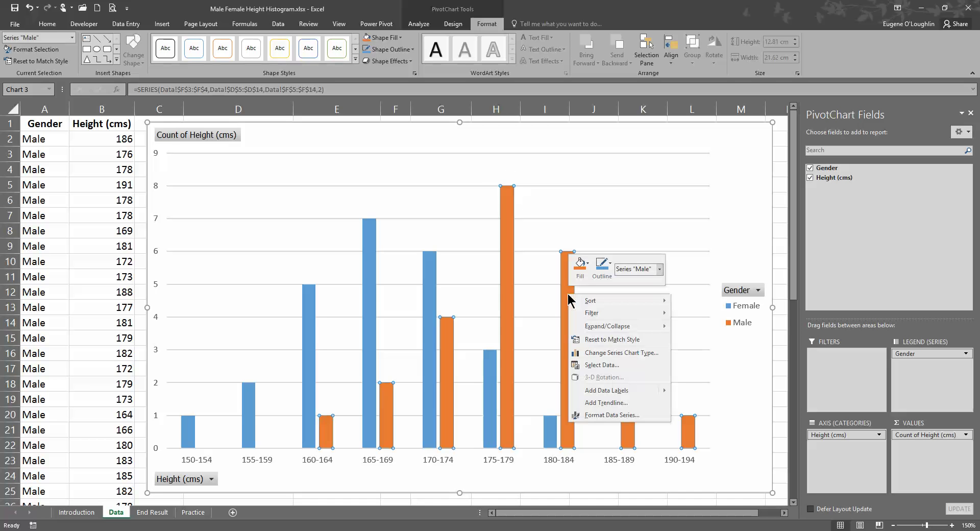
{"action": "left_click", "coordinate": [611, 414]}
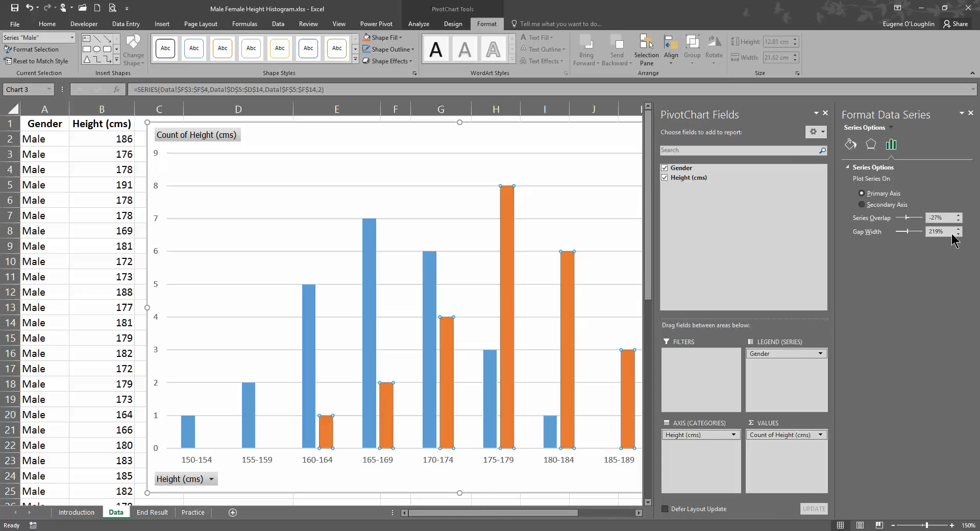
{"action": "left_click", "coordinate": [826, 116]}
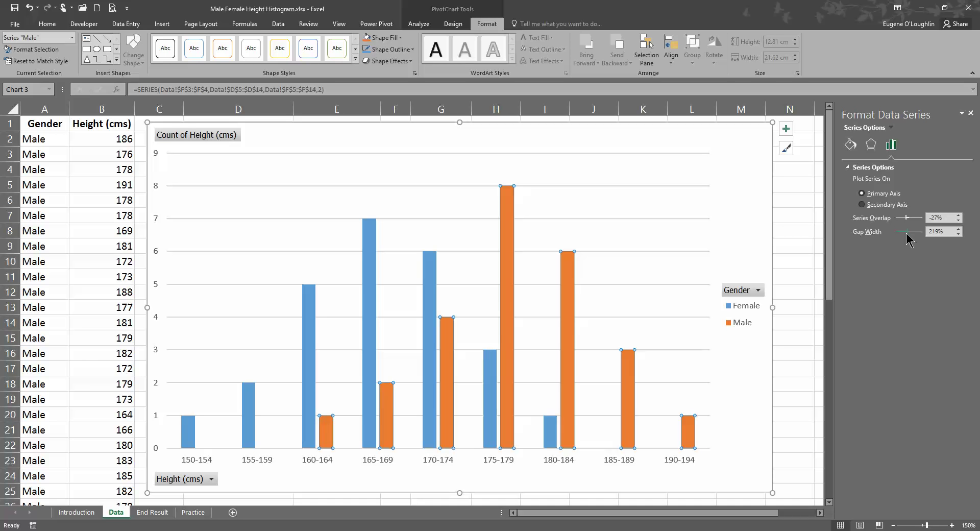
{"action": "left_click_drag", "start_coordinate": [910, 233], "coordinate": [885, 237]}
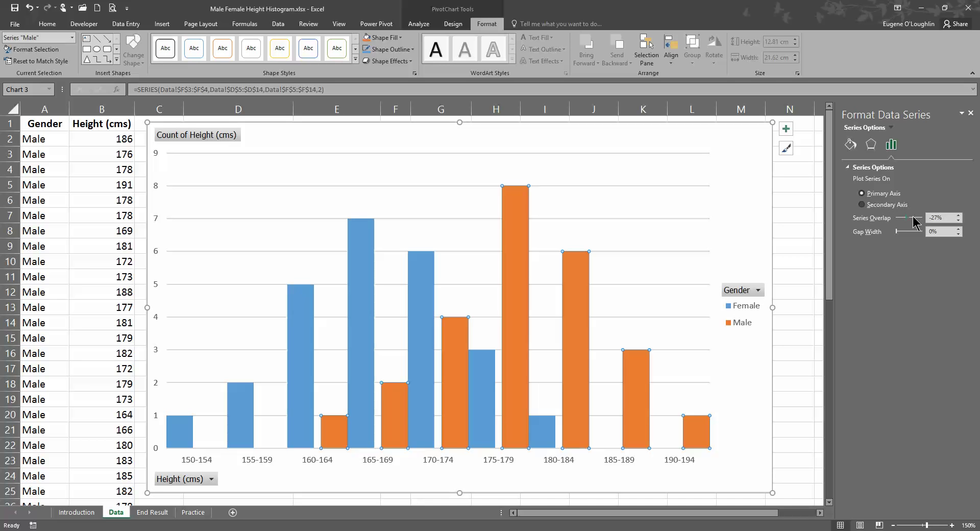
{"action": "left_click_drag", "start_coordinate": [907, 223], "coordinate": [924, 223]}
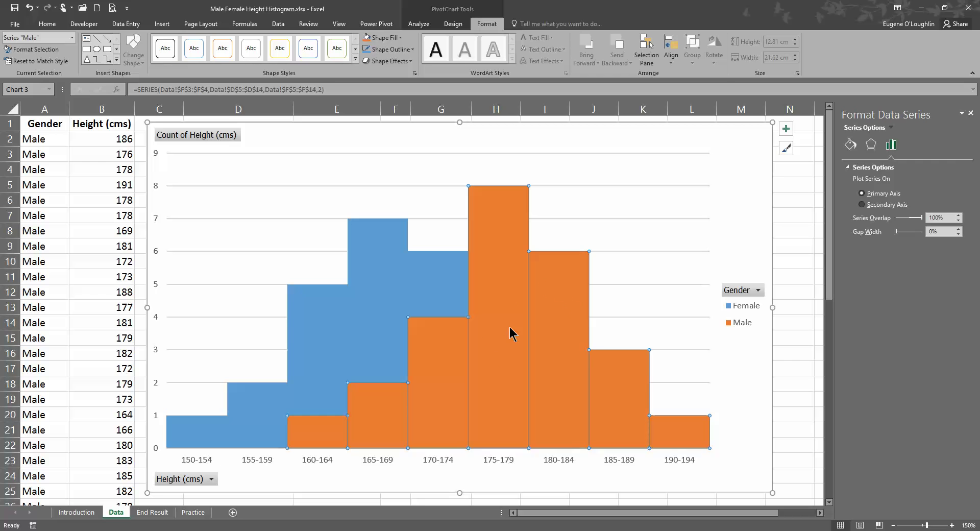
Step: Give the Male series a solid dark blue fill with 52% transparency
{"action": "left_click", "coordinate": [852, 146]}
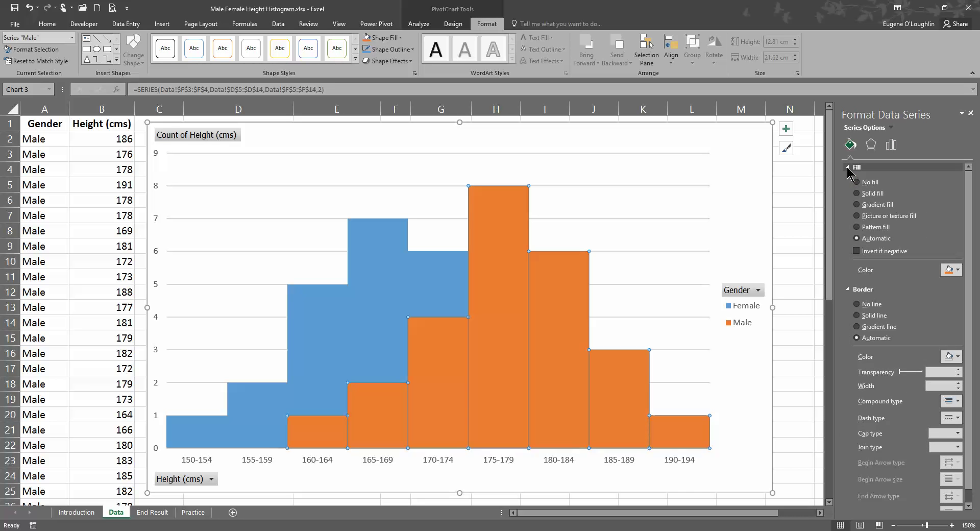
{"action": "left_click", "coordinate": [847, 168]}
{"action": "left_click", "coordinate": [848, 180]}
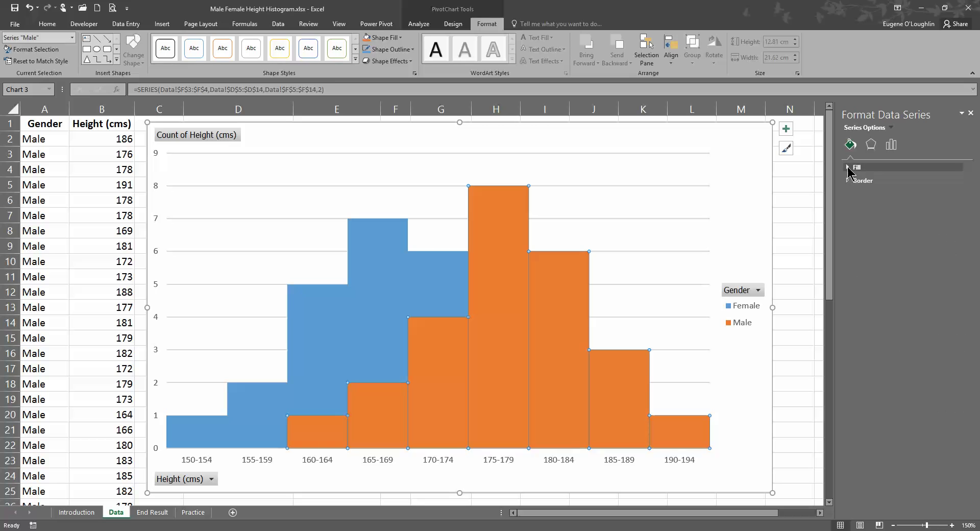
{"action": "left_click", "coordinate": [848, 167]}
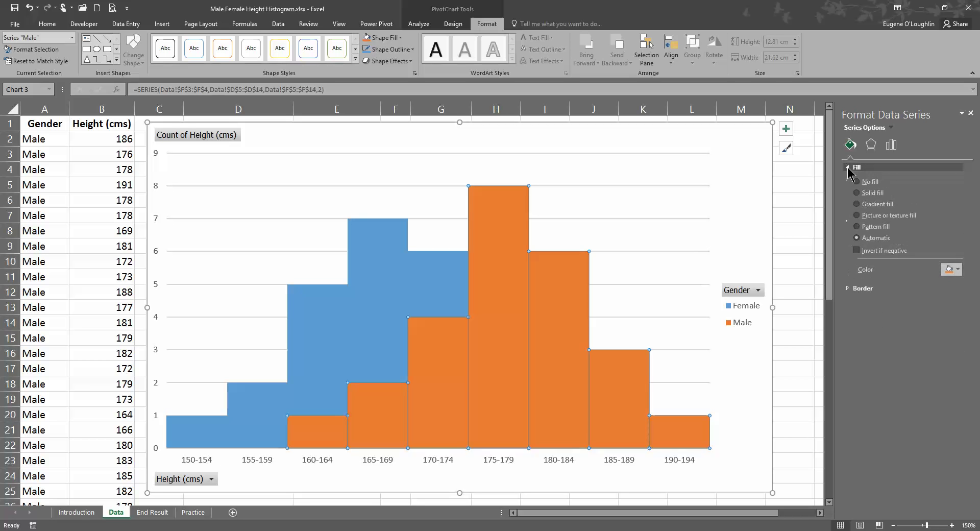
{"action": "left_click", "coordinate": [871, 196]}
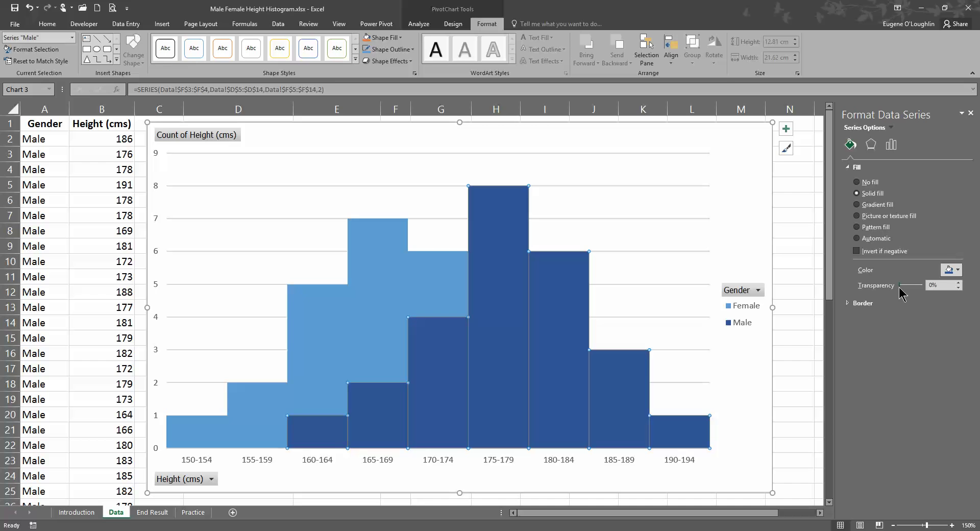
{"action": "left_click_drag", "start_coordinate": [900, 292], "coordinate": [912, 294]}
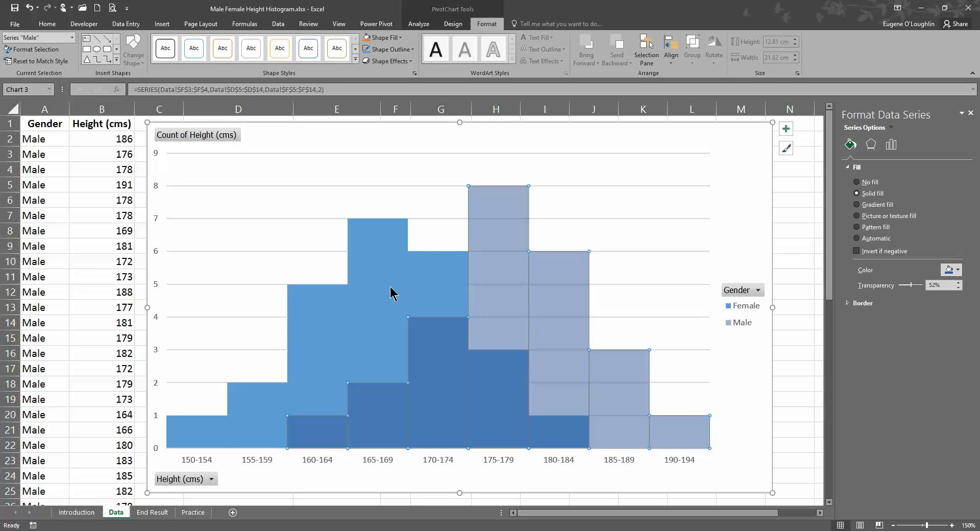
Step: Give the Female series a solid red fill with 52% transparency
{"action": "left_click", "coordinate": [370, 233]}
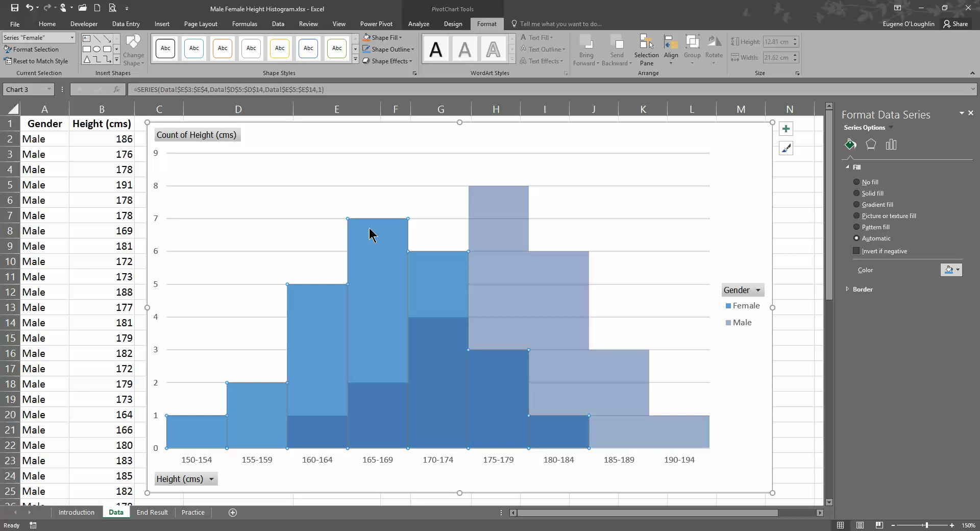
{"action": "left_click", "coordinate": [857, 193]}
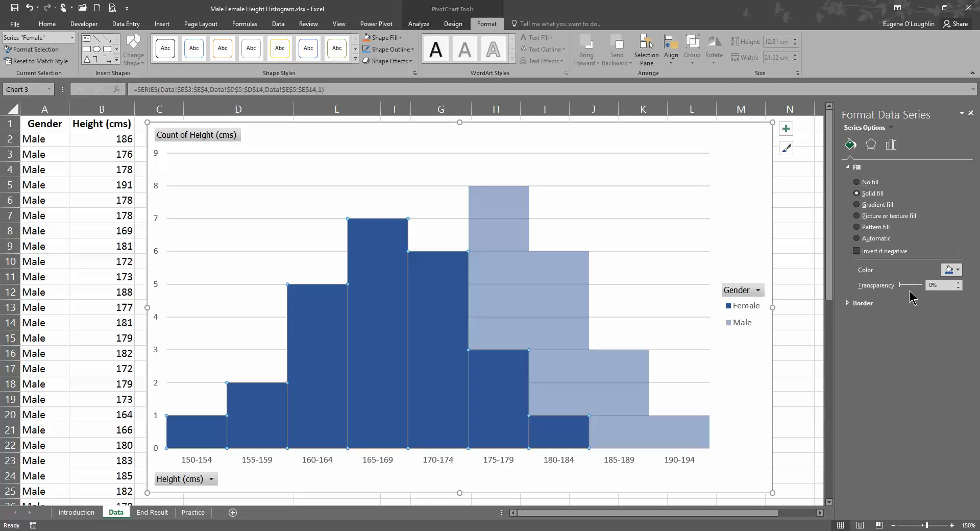
{"action": "left_click_drag", "start_coordinate": [901, 286], "coordinate": [913, 290]}
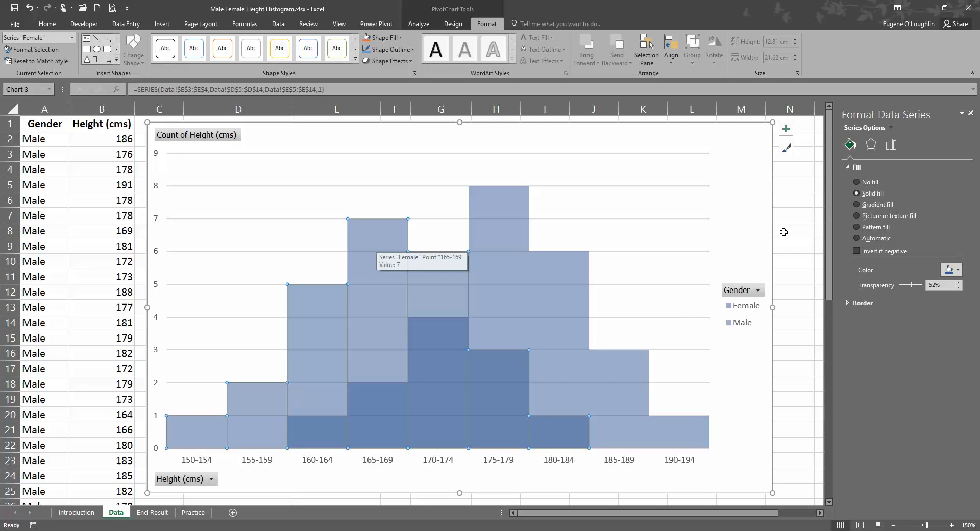
{"action": "left_click", "coordinate": [957, 274]}
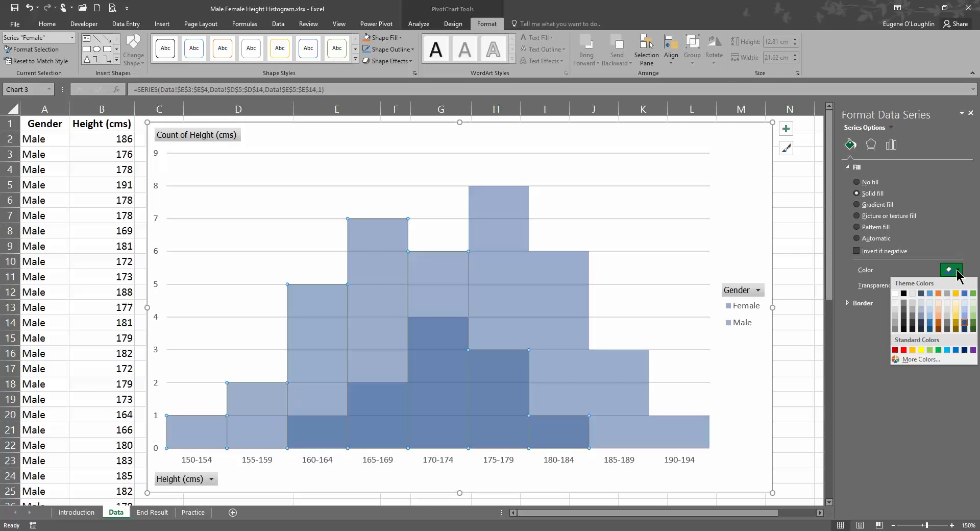
{"action": "left_click", "coordinate": [904, 350]}
{"action": "left_click", "coordinate": [512, 211]}
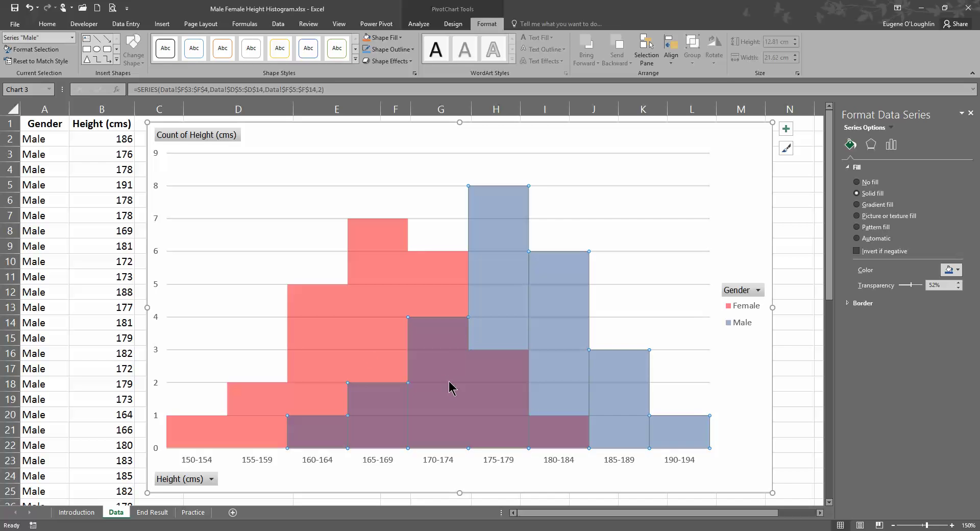
{"action": "left_click", "coordinate": [507, 209]}
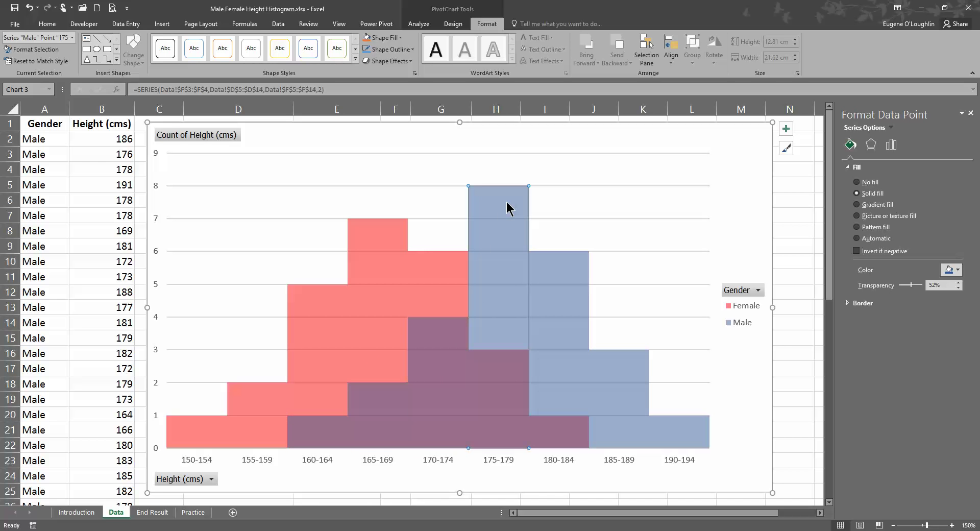
{"action": "left_click", "coordinate": [575, 248]}
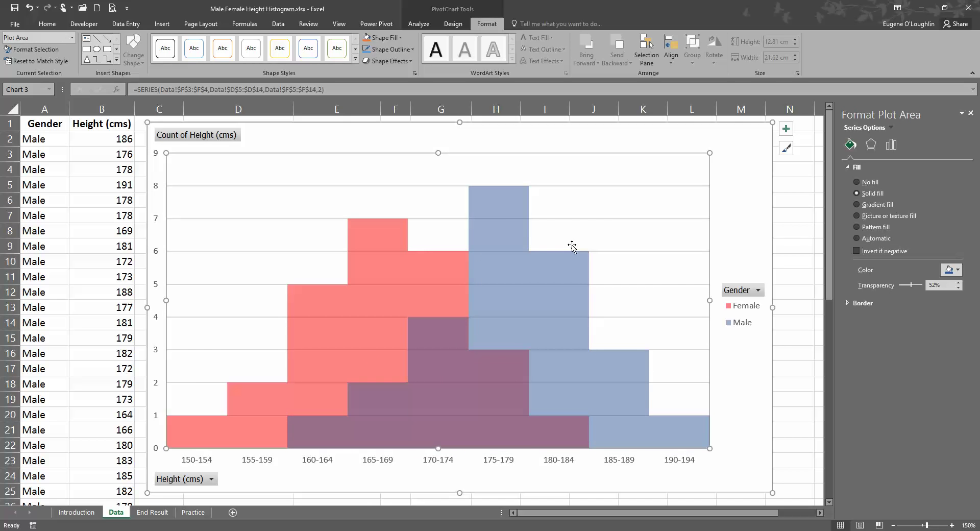
{"action": "left_click", "coordinate": [499, 216]}
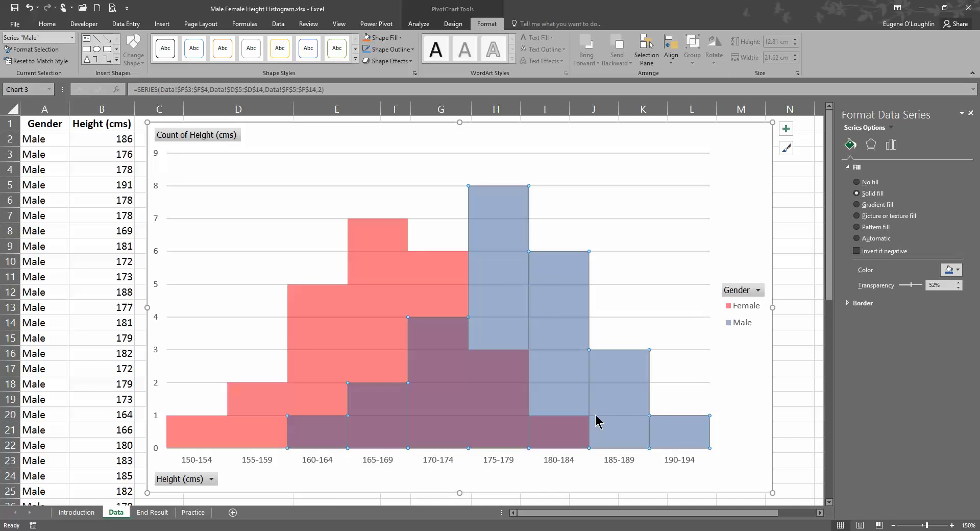
Step: Outline the Female series columns with a solid black border line 0.75 pt wide
{"action": "left_click", "coordinate": [374, 233]}
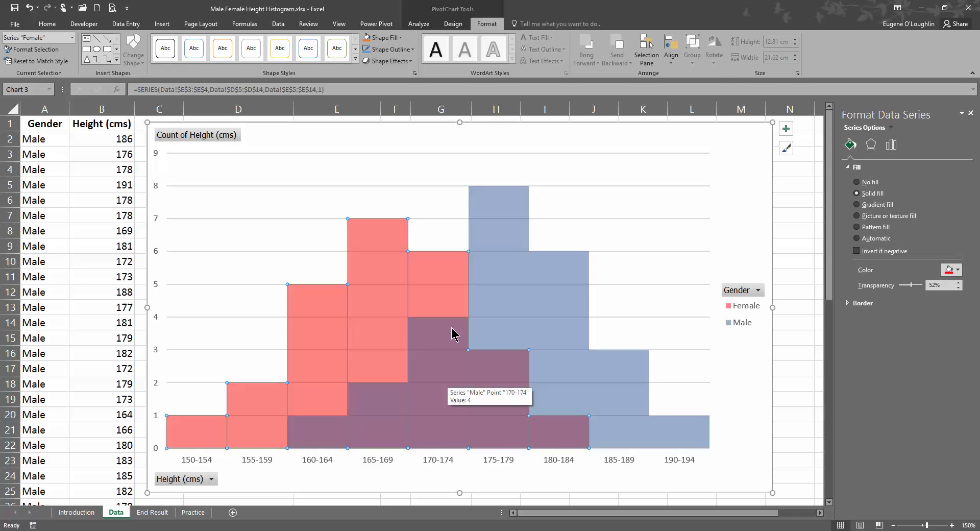
{"action": "mouse_move", "coordinate": [524, 233]}
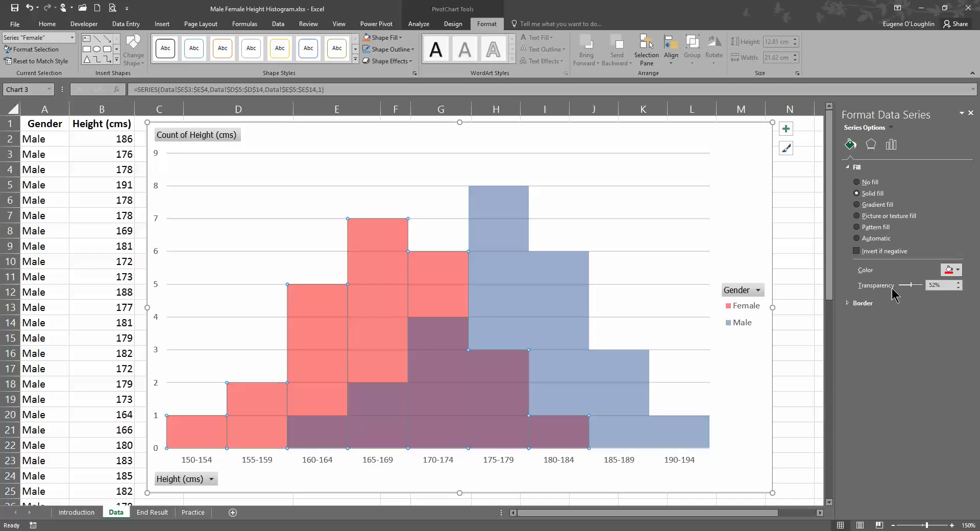
{"action": "left_click", "coordinate": [850, 305]}
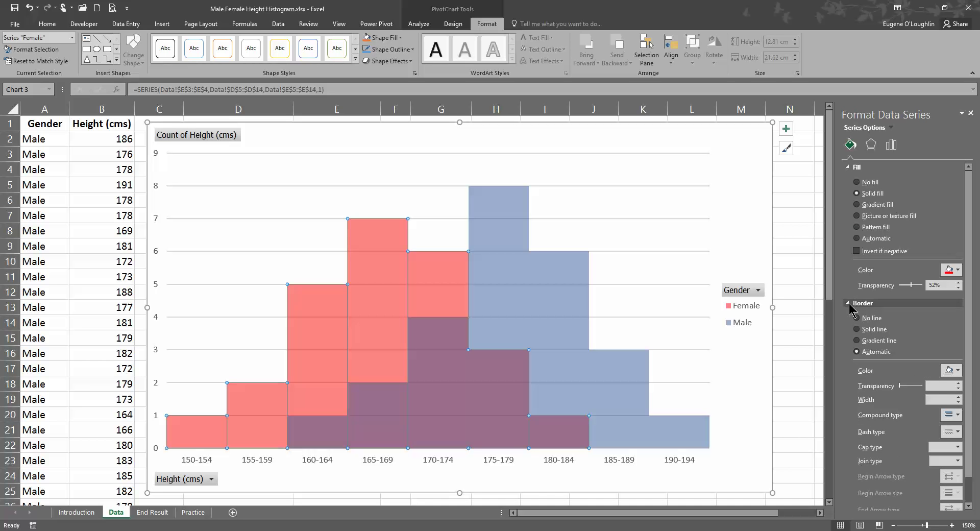
{"action": "left_click", "coordinate": [857, 330]}
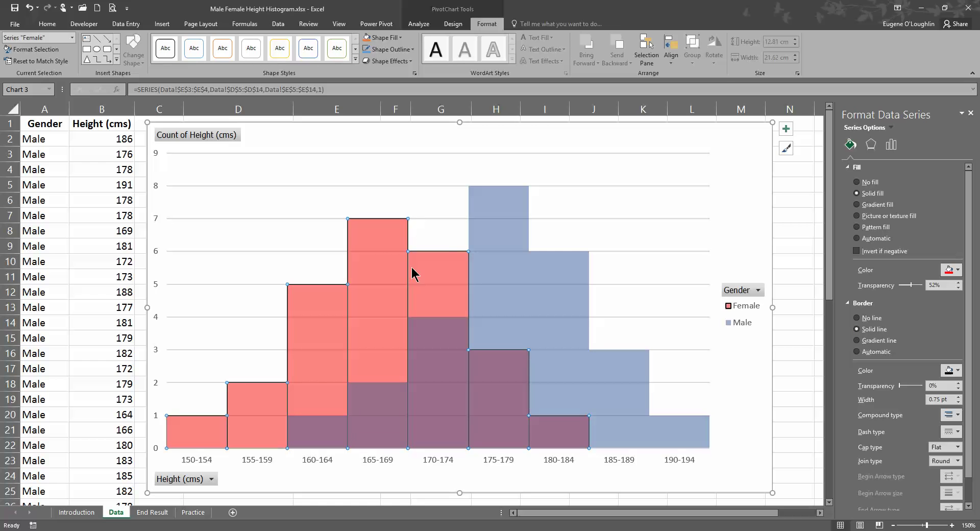
Step: Outline the Male series columns with a solid black 0.75 pt border line and close the series formatting
{"action": "left_click", "coordinate": [514, 206]}
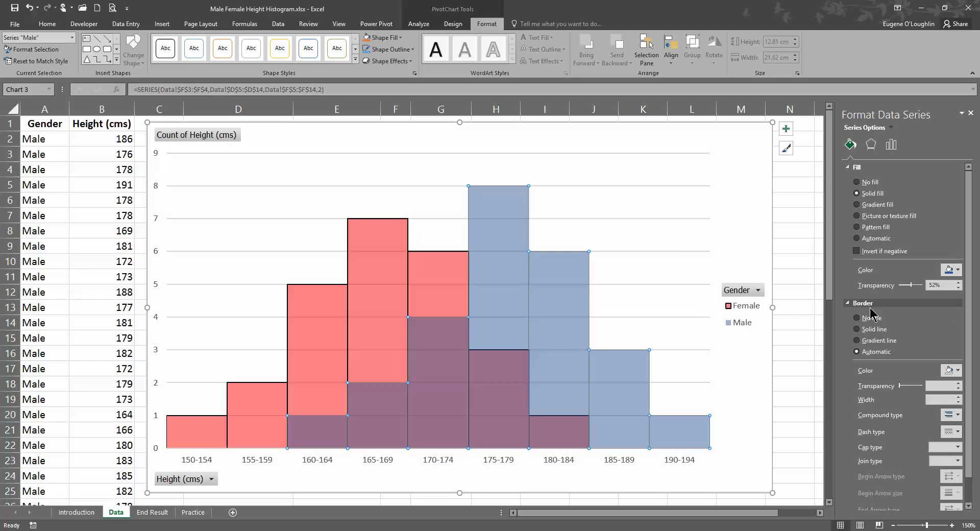
{"action": "left_click", "coordinate": [871, 329]}
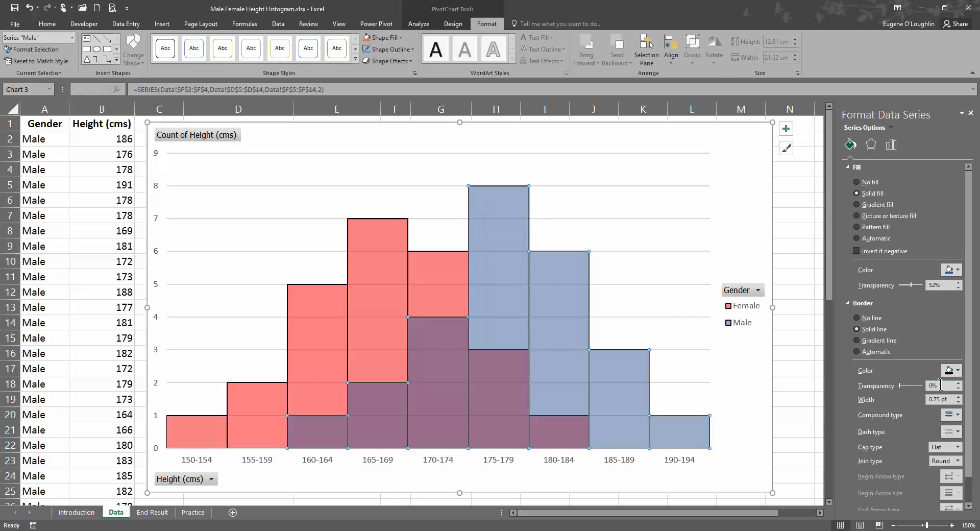
{"action": "left_click", "coordinate": [971, 113]}
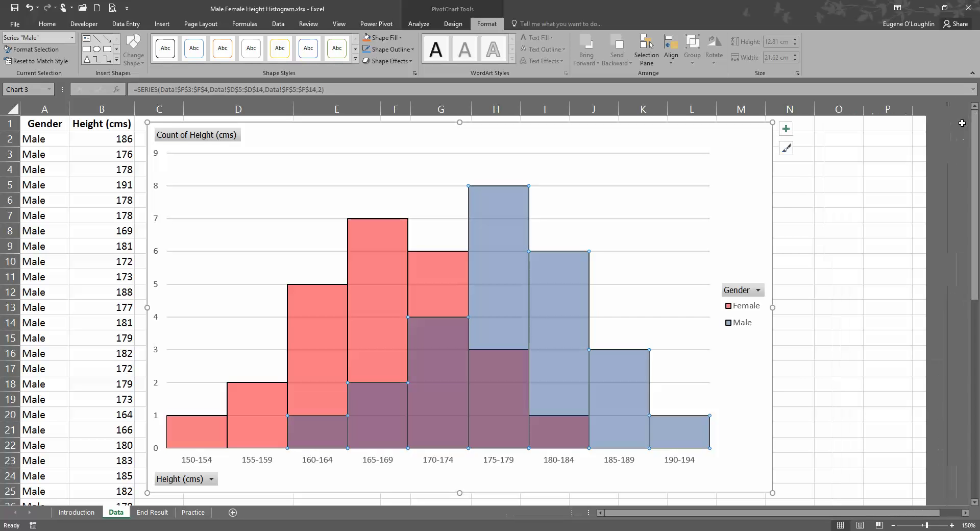
{"action": "left_click", "coordinate": [845, 214]}
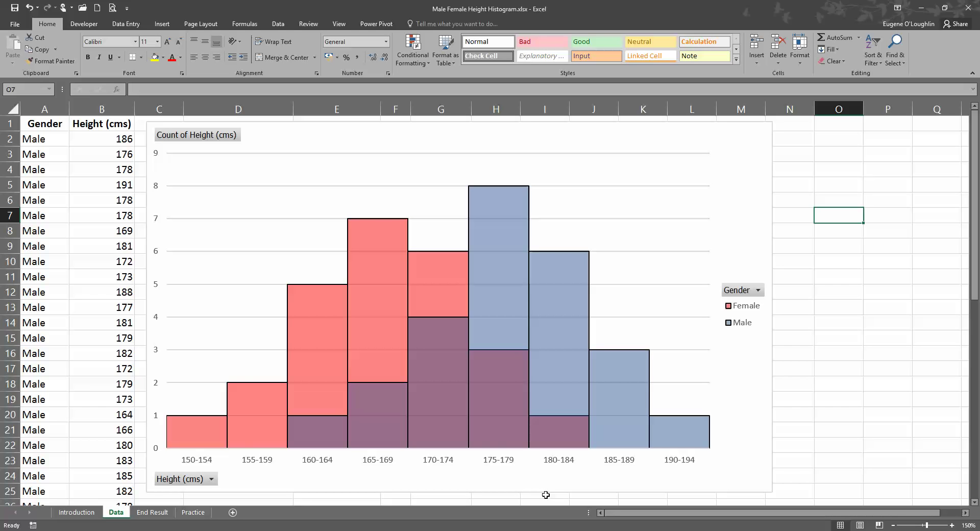
{"action": "mouse_move", "coordinate": [168, 433]}
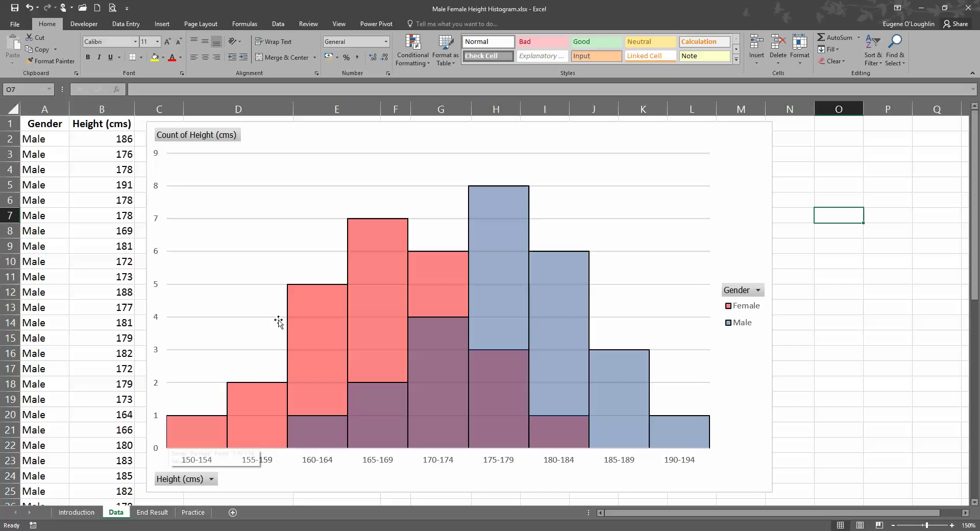